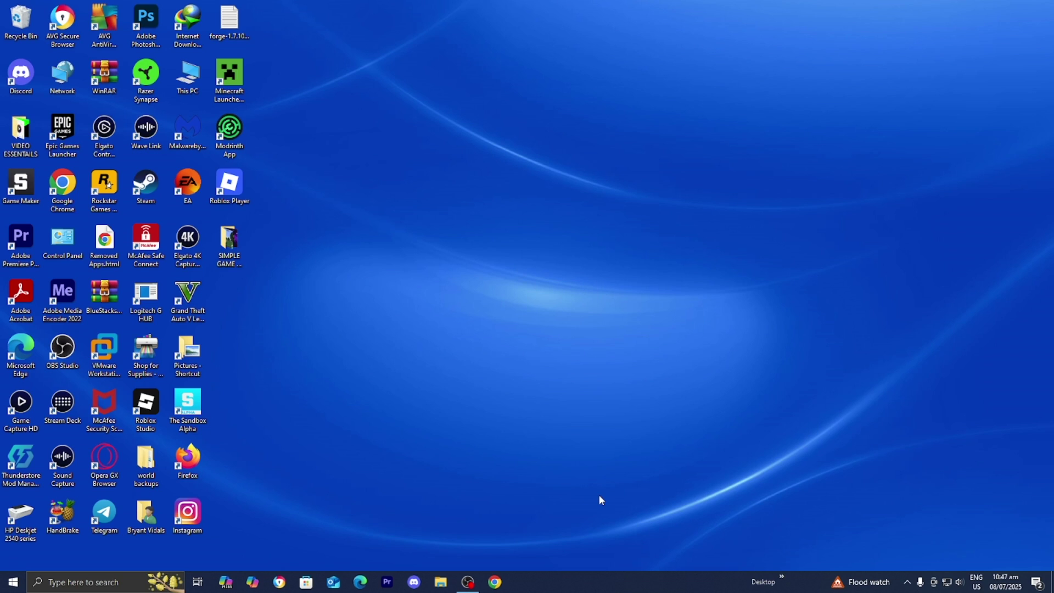
Step: Open Chrome, search Google for essential mod, and download the installer from the Essential Mod website
left_click(494, 581)
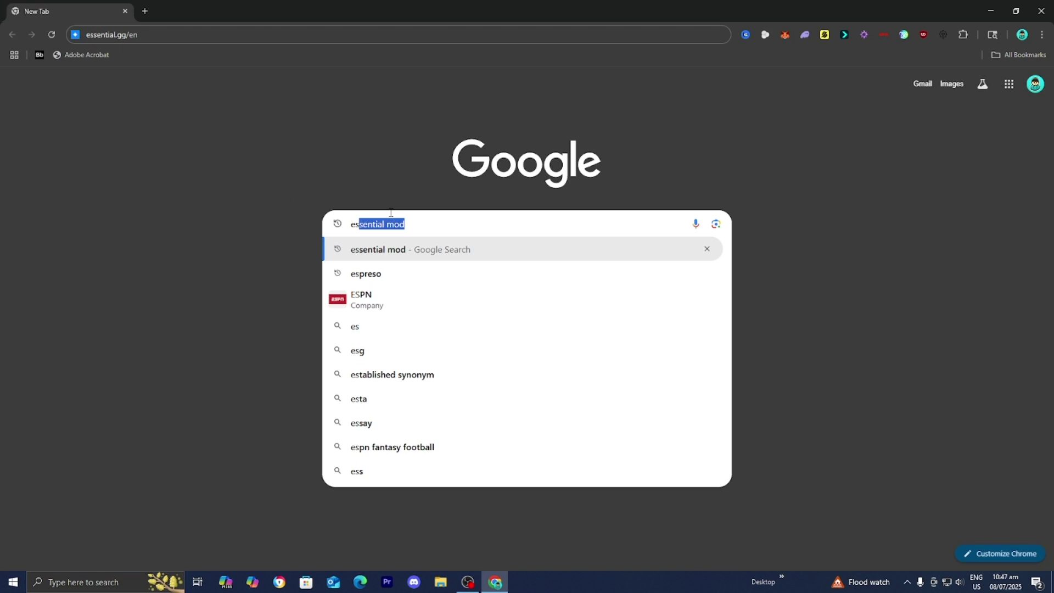
key("Right")
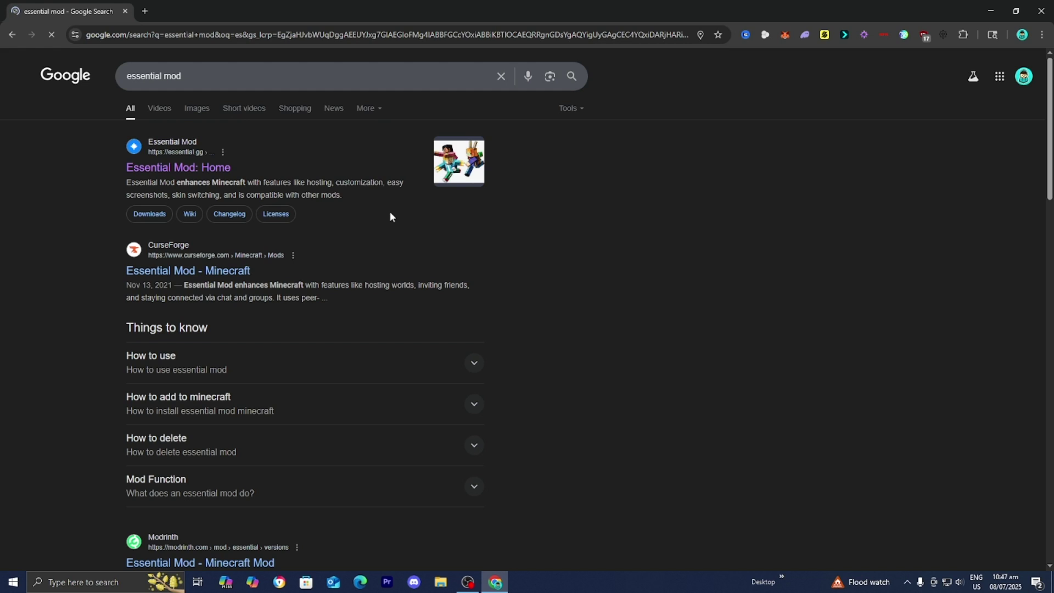
left_click(174, 168)
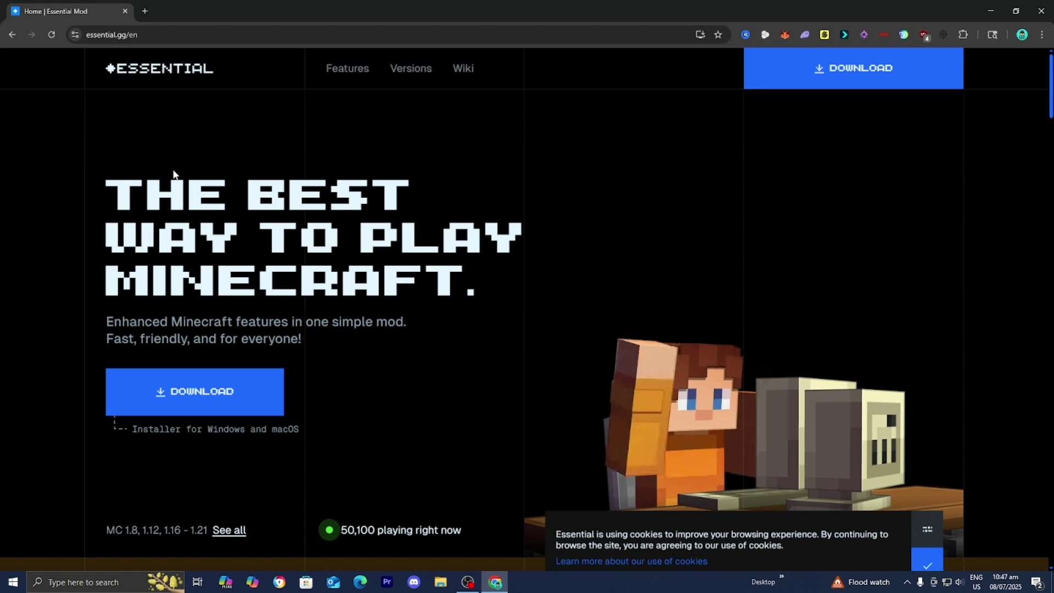
left_click(222, 404)
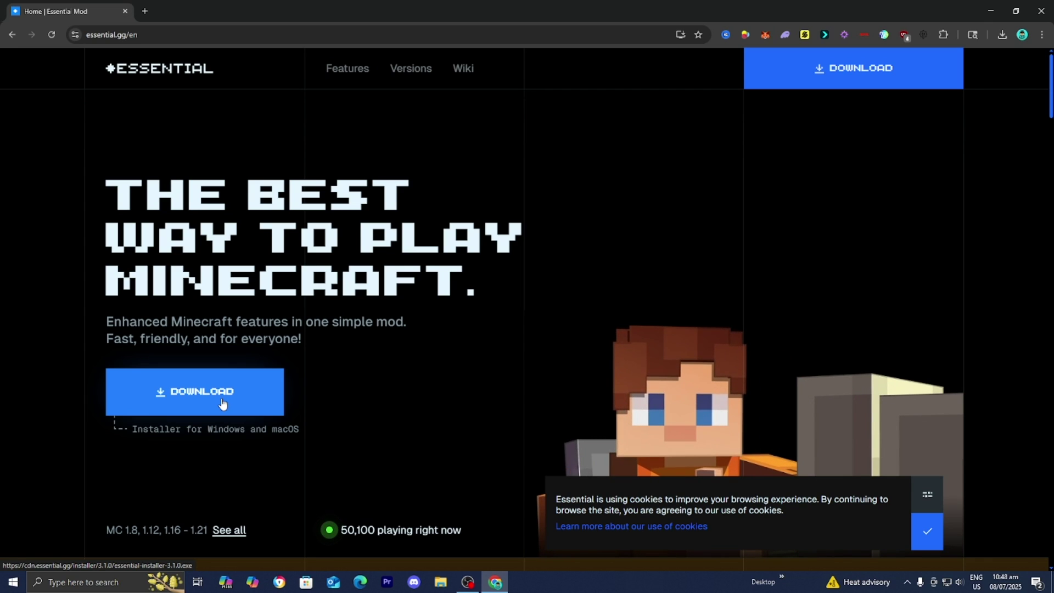
Step: Copy the downloaded essential-installer-3.1.0.exe from the recent downloads onto the desktop and minimise the browser
left_click(1000, 37)
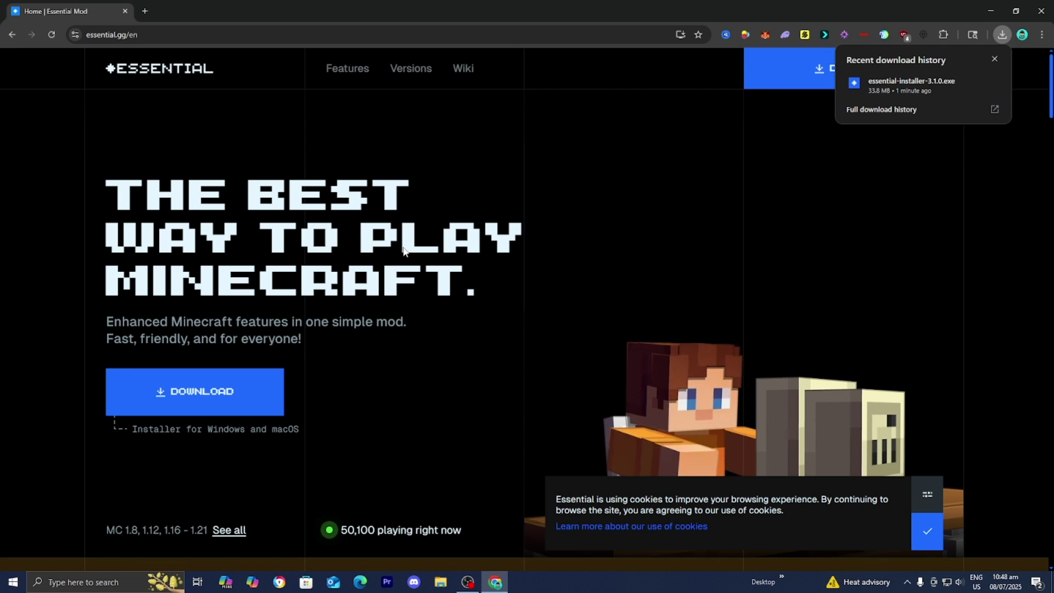
left_click_drag(530, 11, 553, 258)
left_click(761, 277)
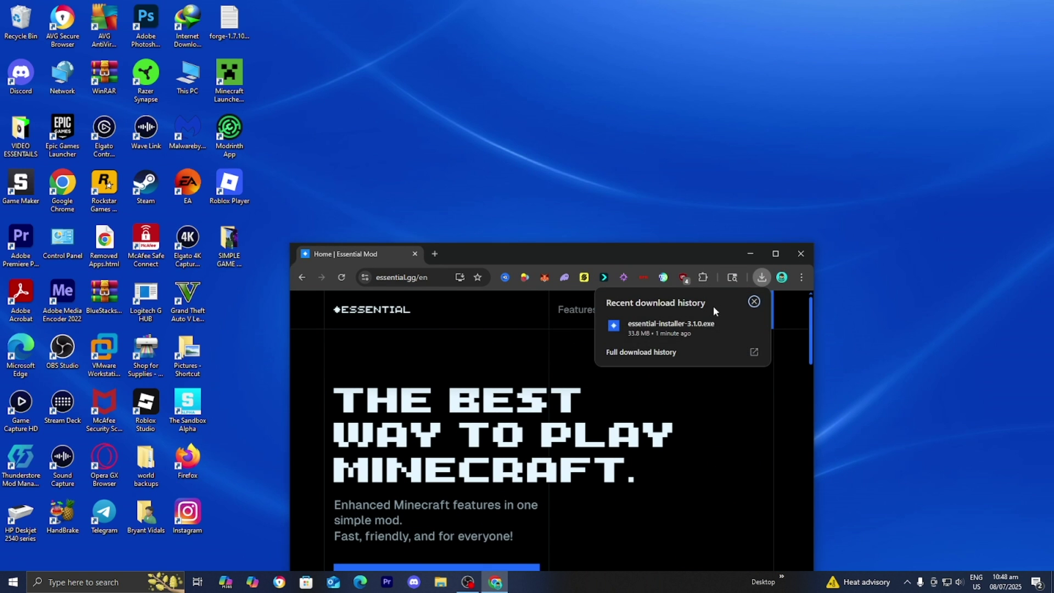
left_click_drag(671, 328, 617, 255)
left_click(750, 246)
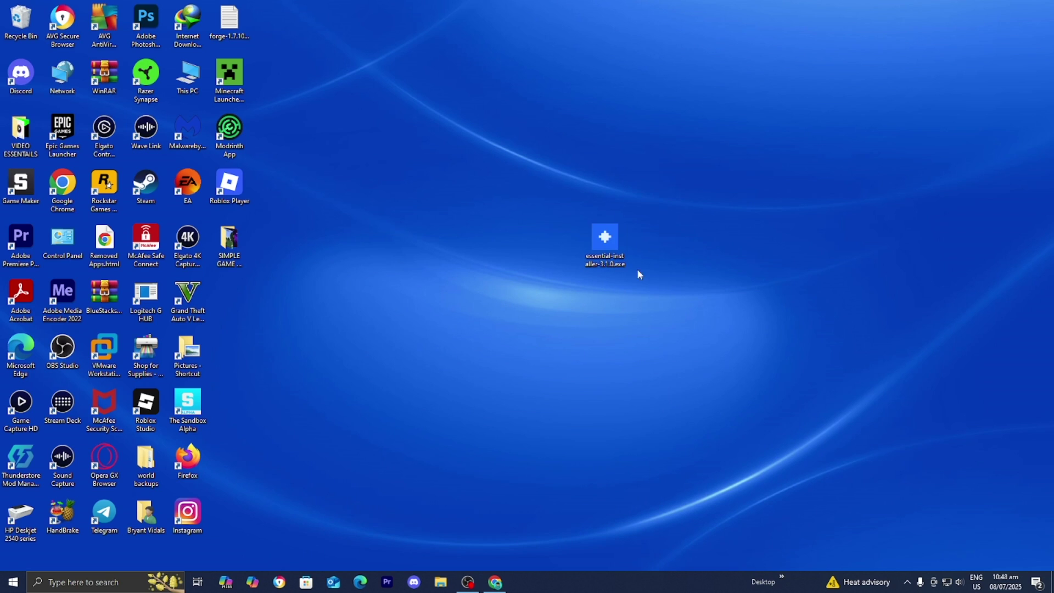
Step: Run the Essential installer from the desktop, get started, and select Minecraft Launcher as the launcher
left_click(602, 243)
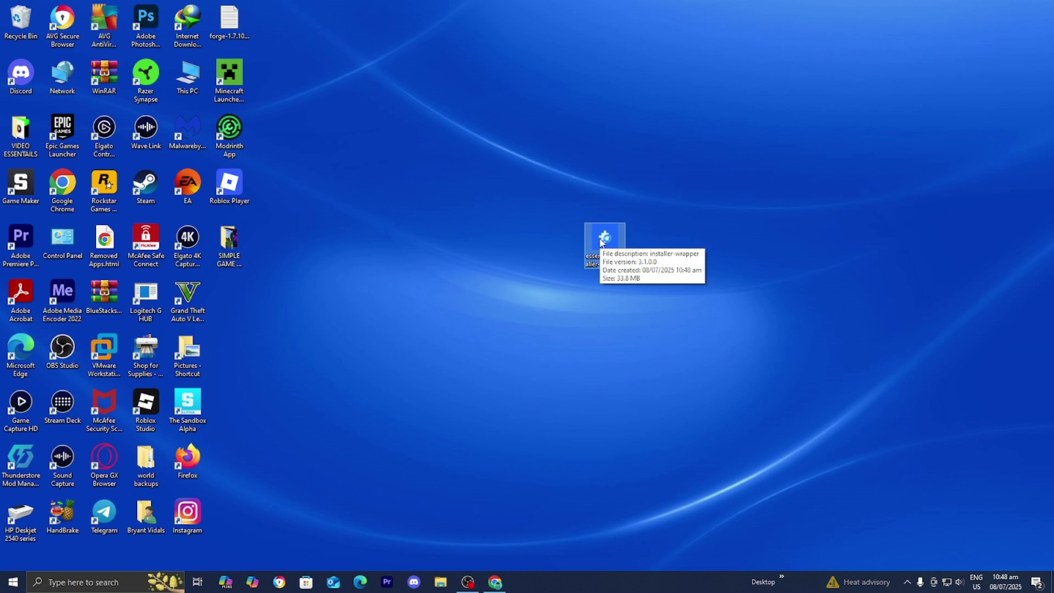
double_click(602, 243)
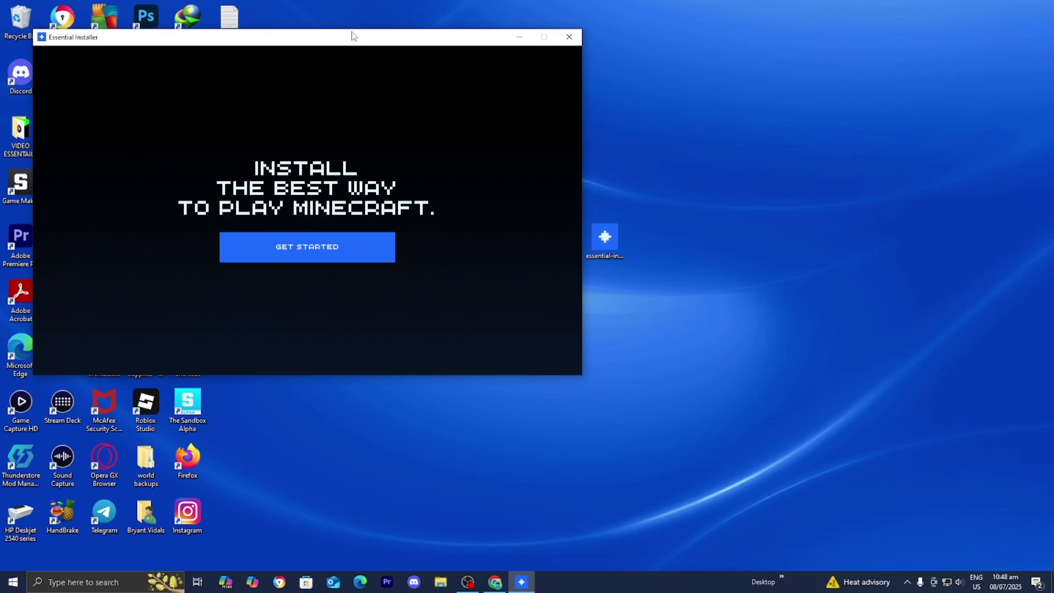
left_click_drag(352, 36, 598, 97)
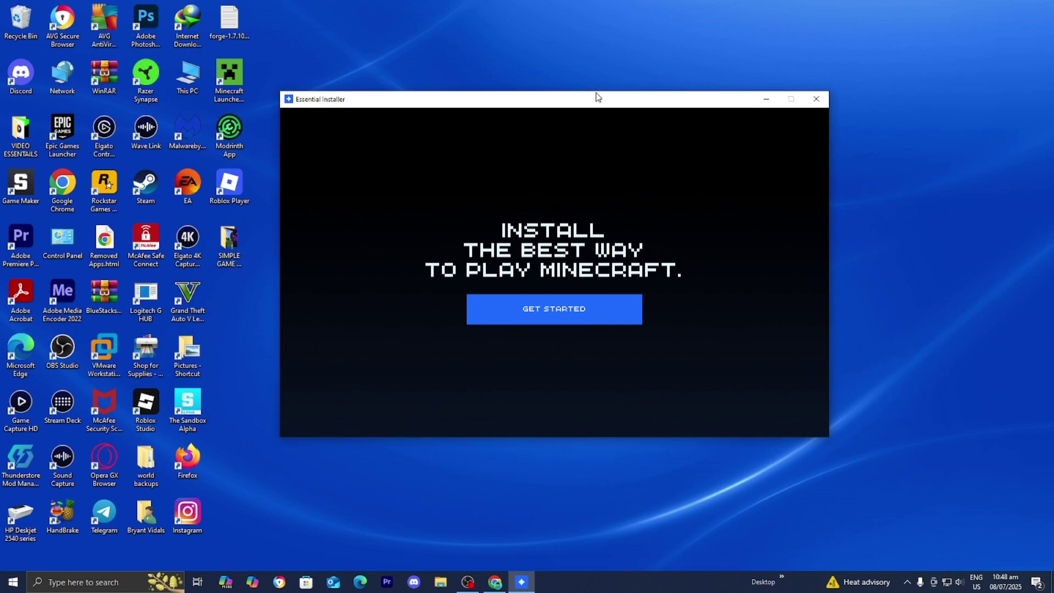
left_click(591, 313)
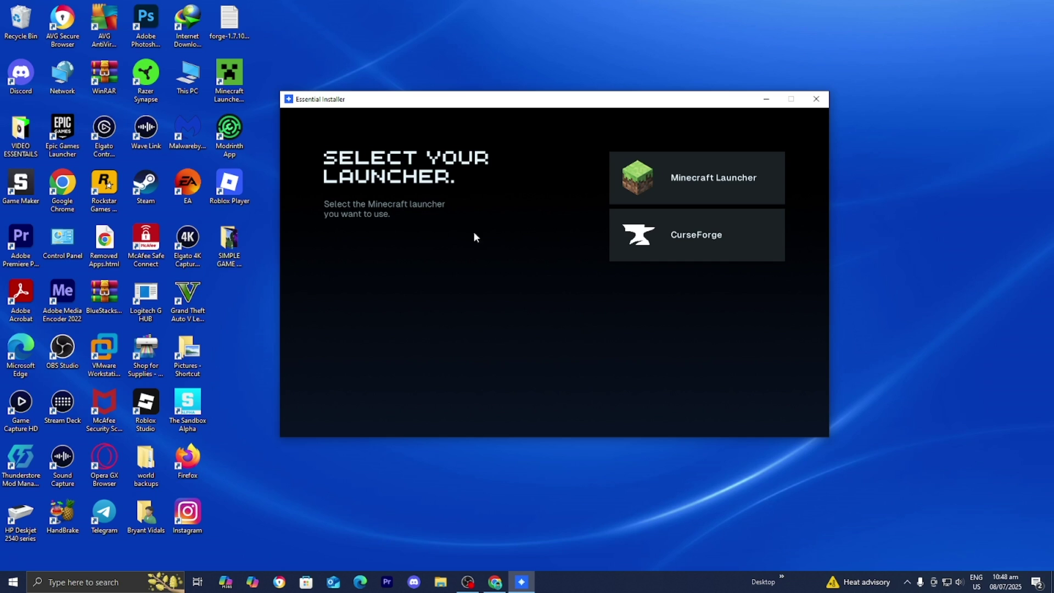
left_click(708, 185)
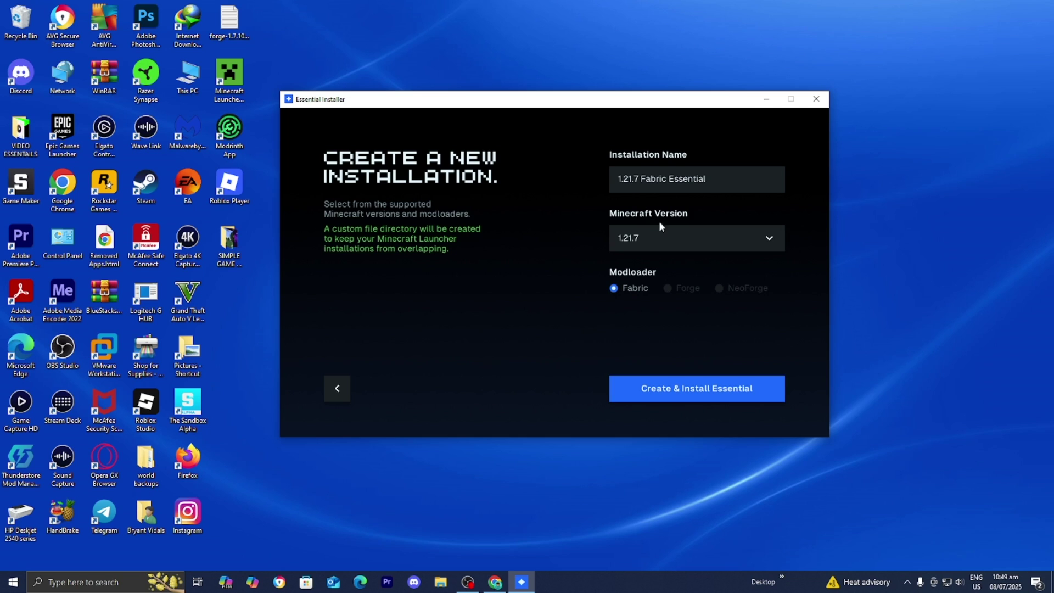
Step: Set the new installation's Minecraft version to 1.21.3 and its modloader to NeoForge
left_click(670, 240)
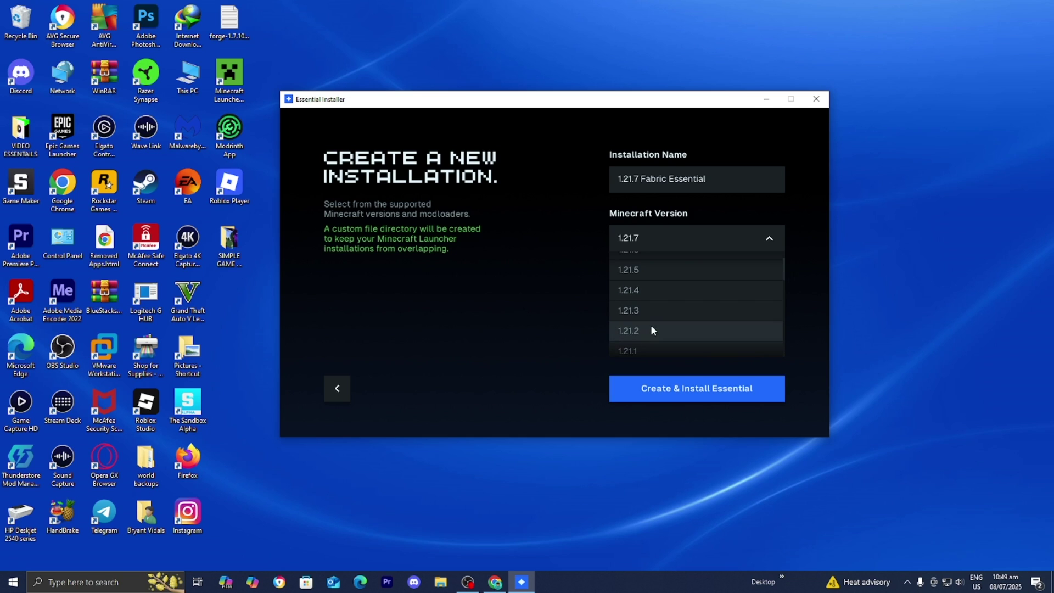
scroll(651, 325, "down", 5)
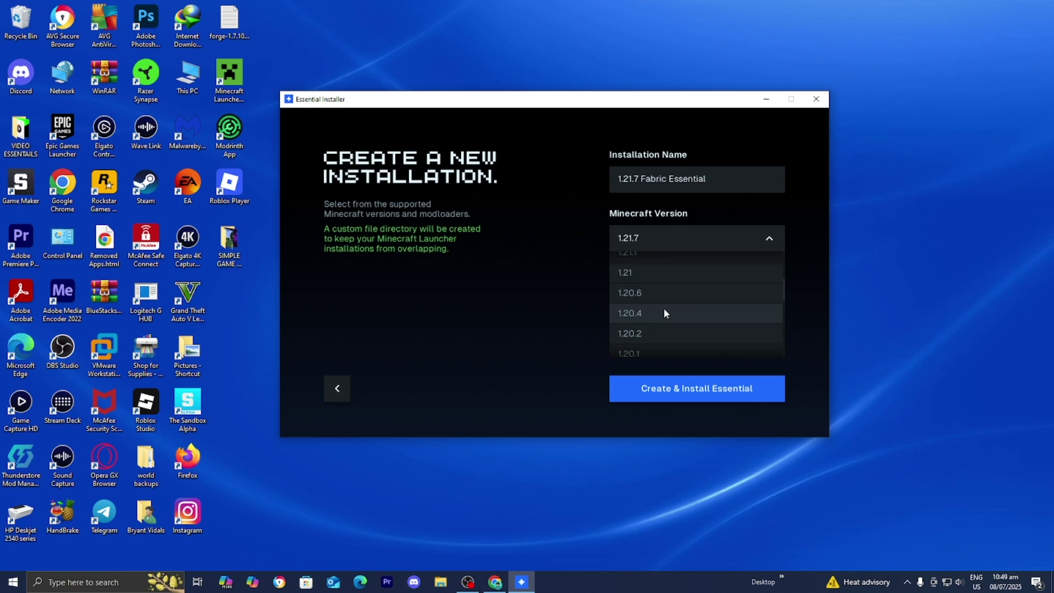
scroll(713, 324, "up", 5)
left_click(675, 332)
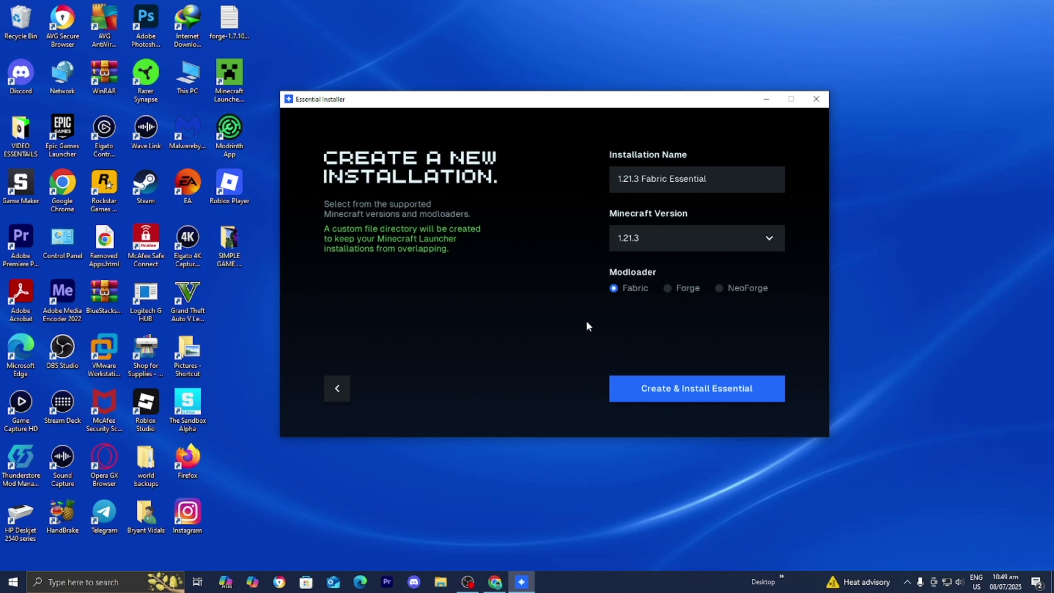
left_click(746, 290)
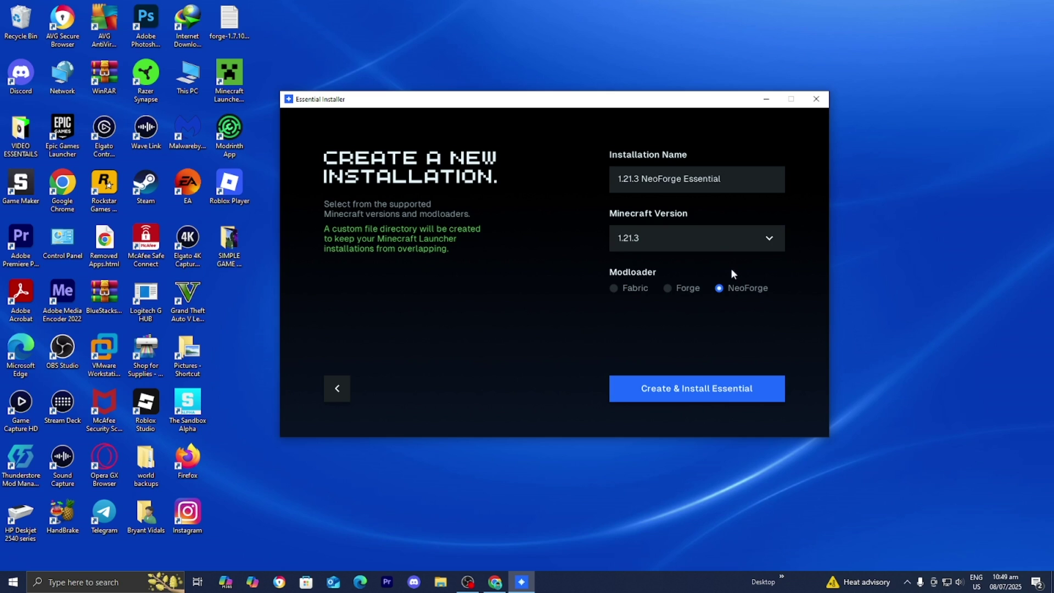
Step: Review the available Minecraft versions without changing the selection, create and install Essential, and close the installer
left_click(705, 242)
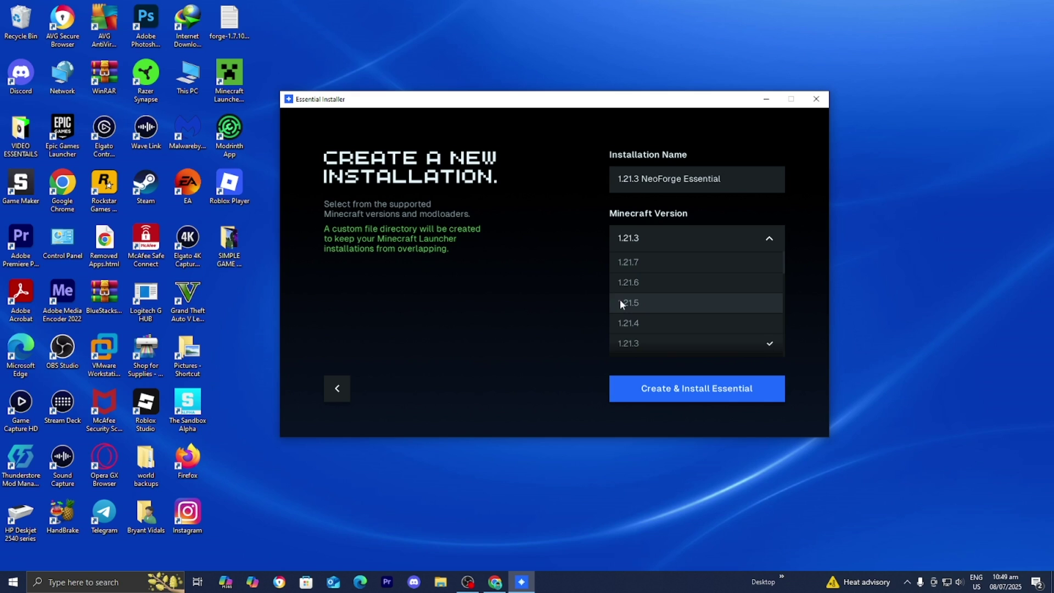
left_click(671, 231)
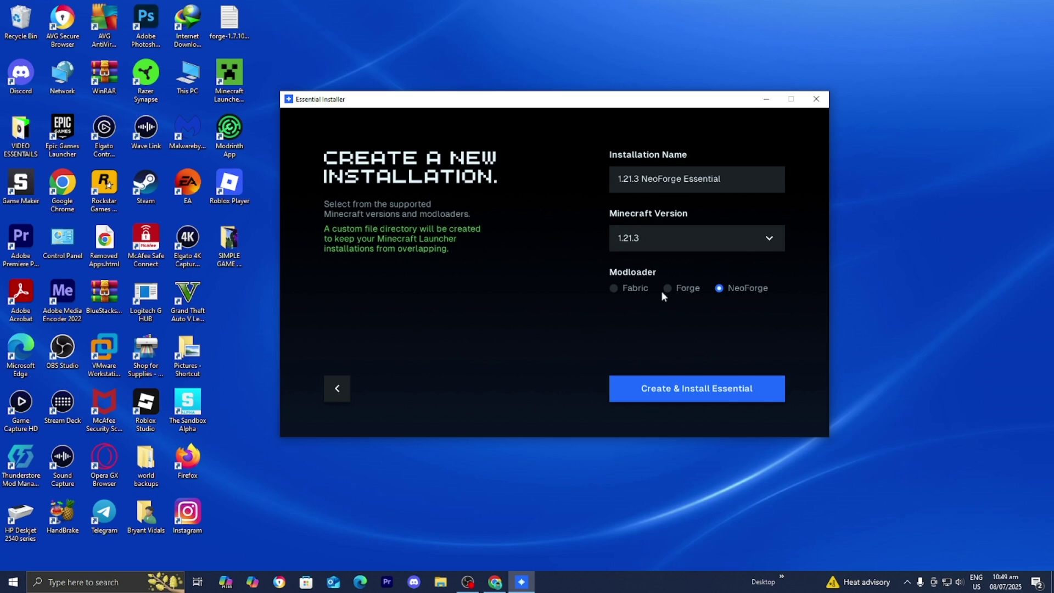
left_click(724, 390)
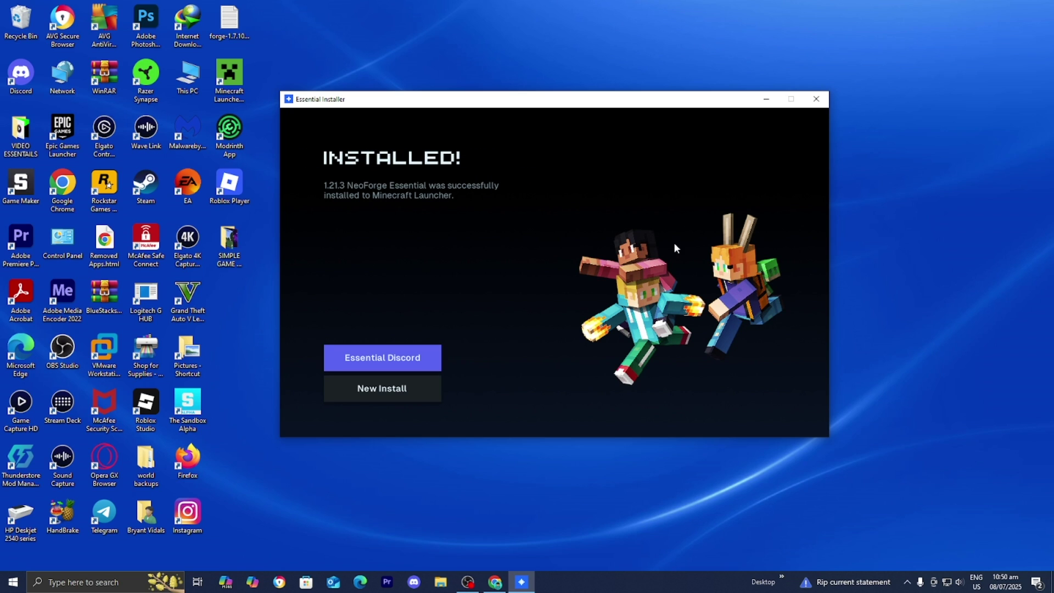
left_click(816, 99)
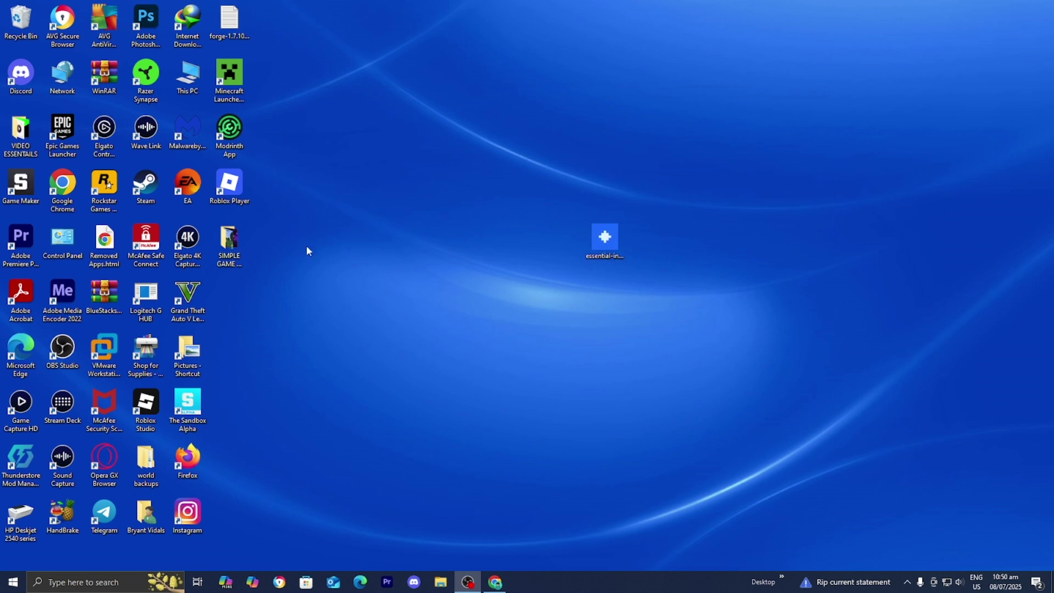
Step: Launch the Minecraft Launcher and show the Java Edition installations
double_click(222, 97)
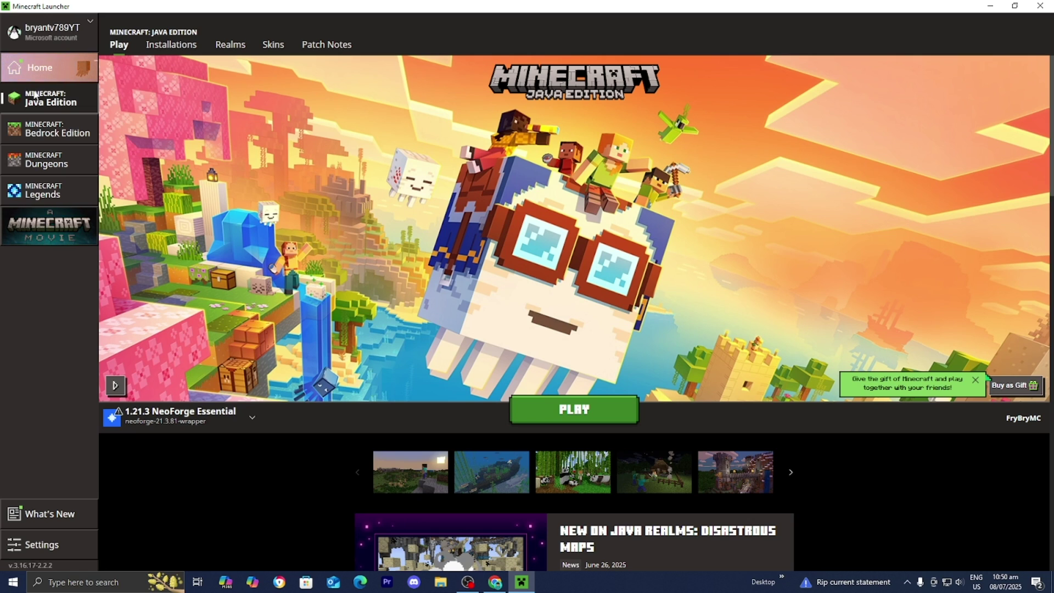
left_click(179, 46)
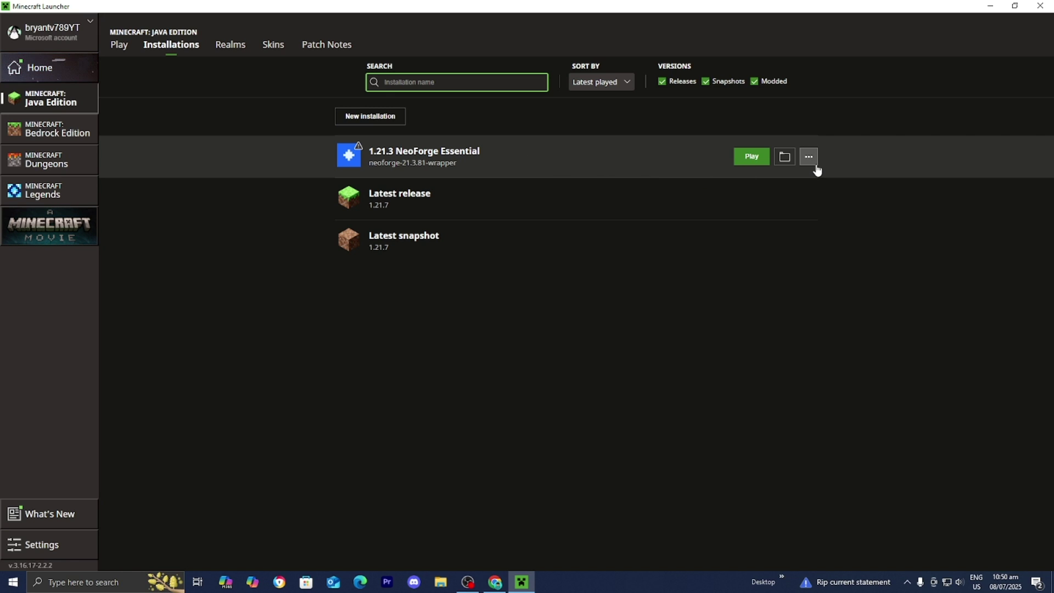
Step: Examine the mods folder of the 1.21.3 NeoForge Essential installation, then close the folder window
left_click(785, 157)
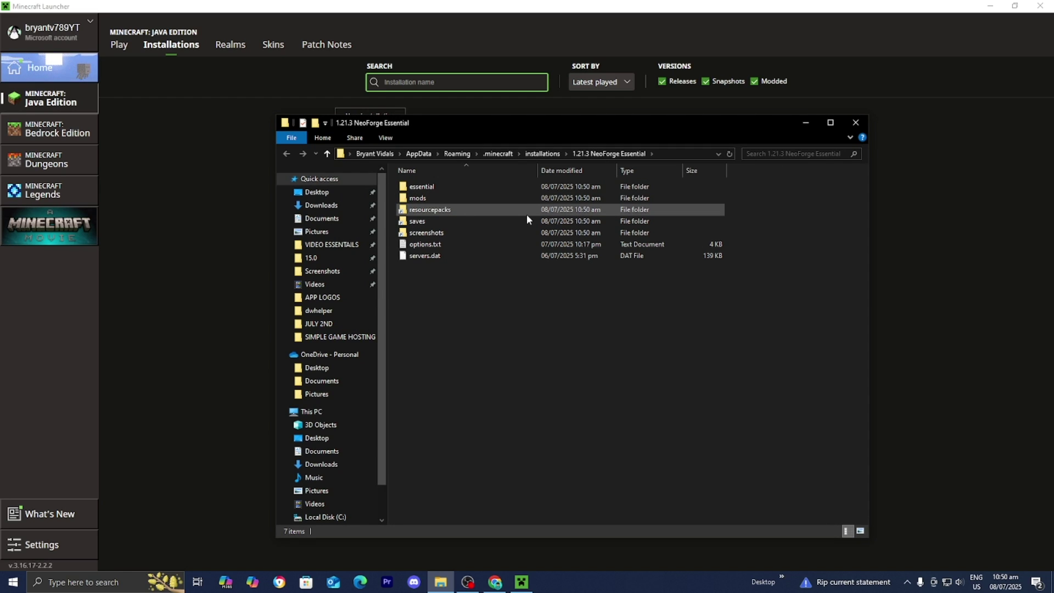
double_click(483, 199)
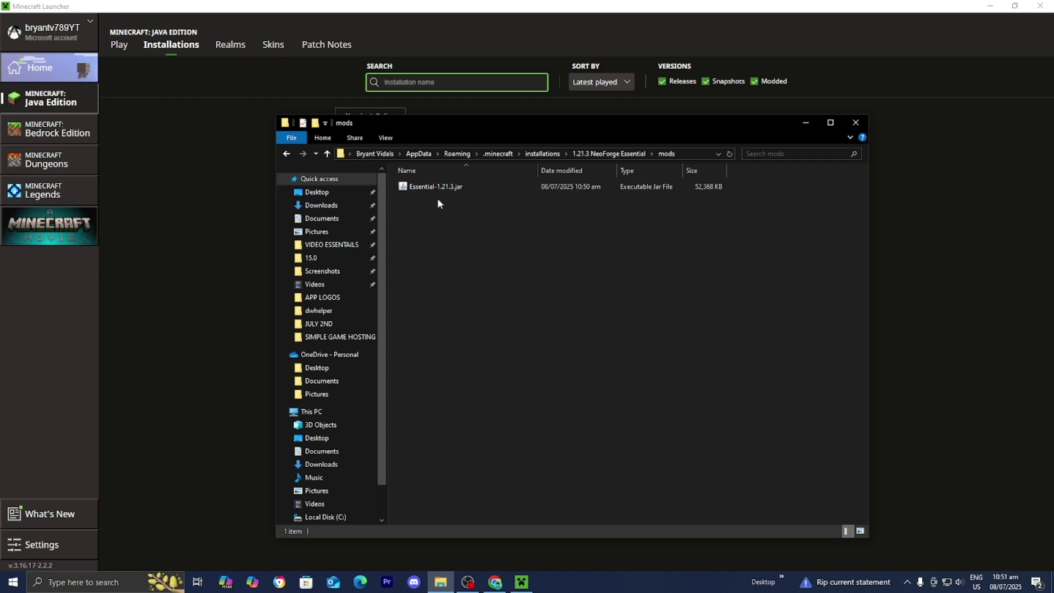
left_click(458, 189)
left_click(687, 278)
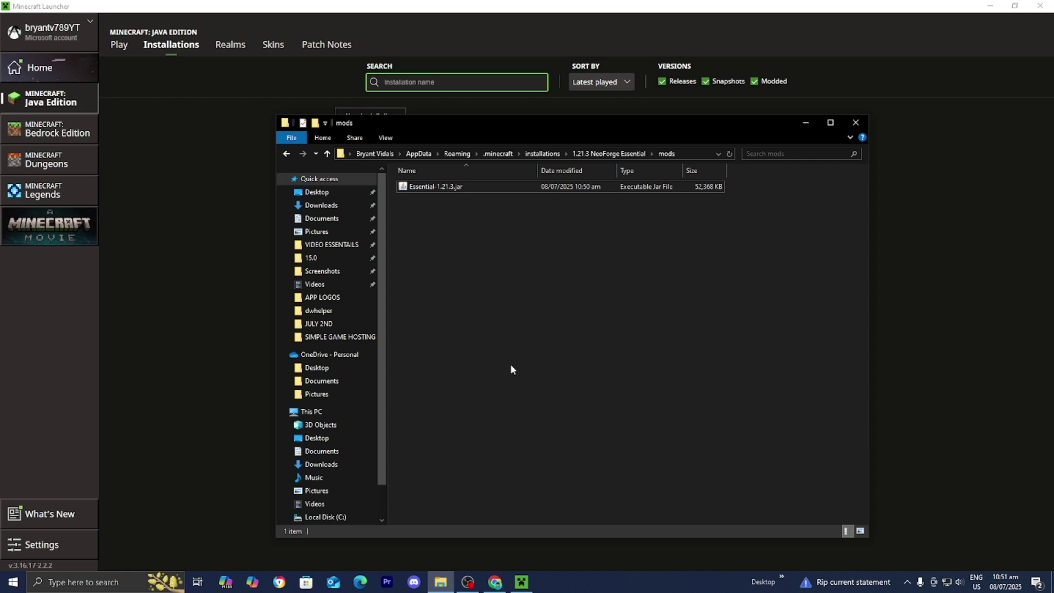
left_click(860, 124)
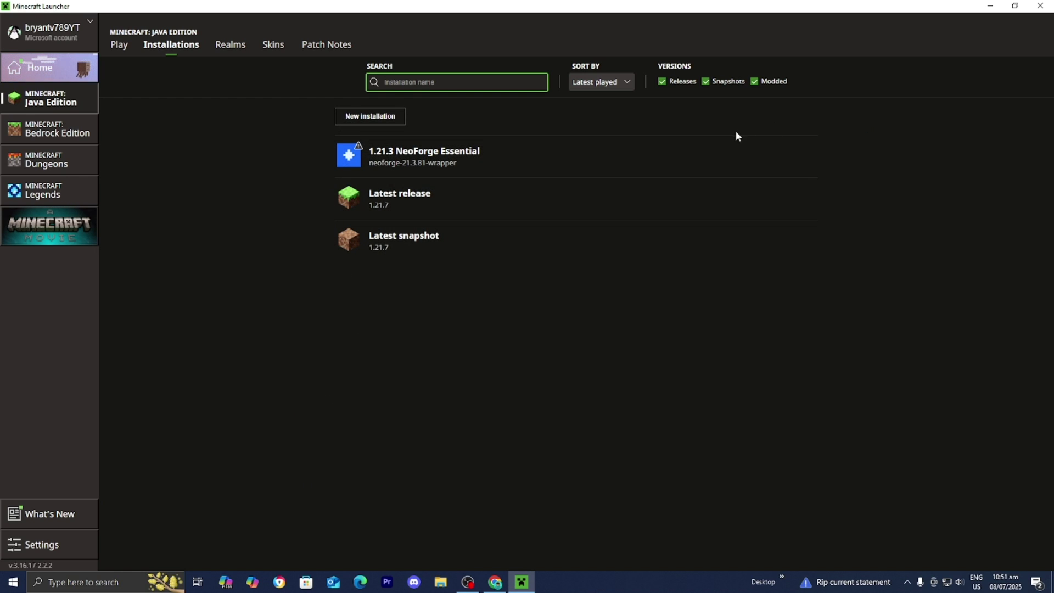
Step: Play the 1.21.3 NeoForge Essential installation, accepting the modded-game risks and disabling further warnings for it
mouse_move(744, 159)
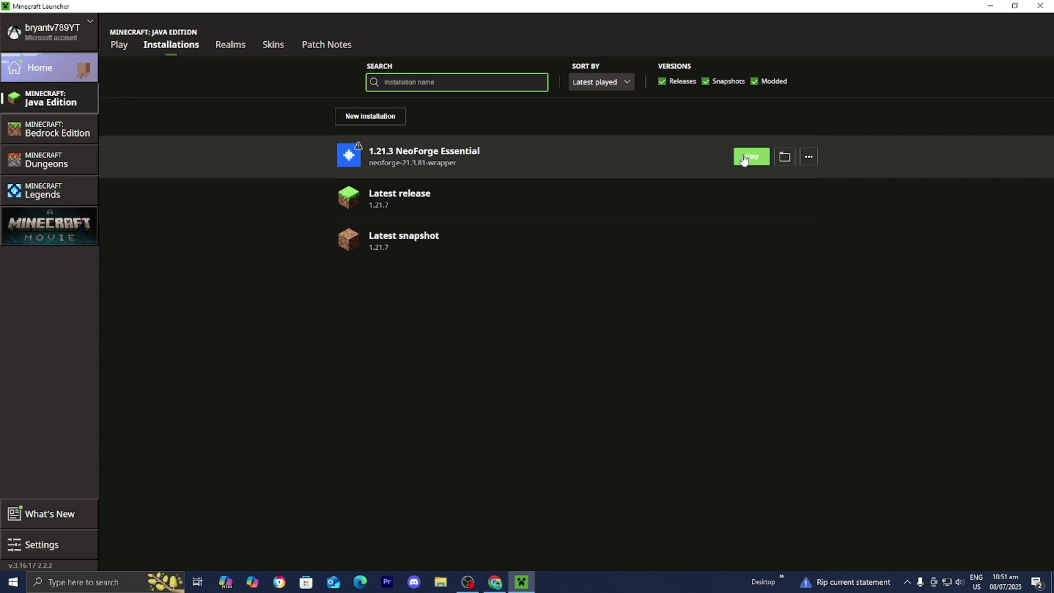
left_click(750, 157)
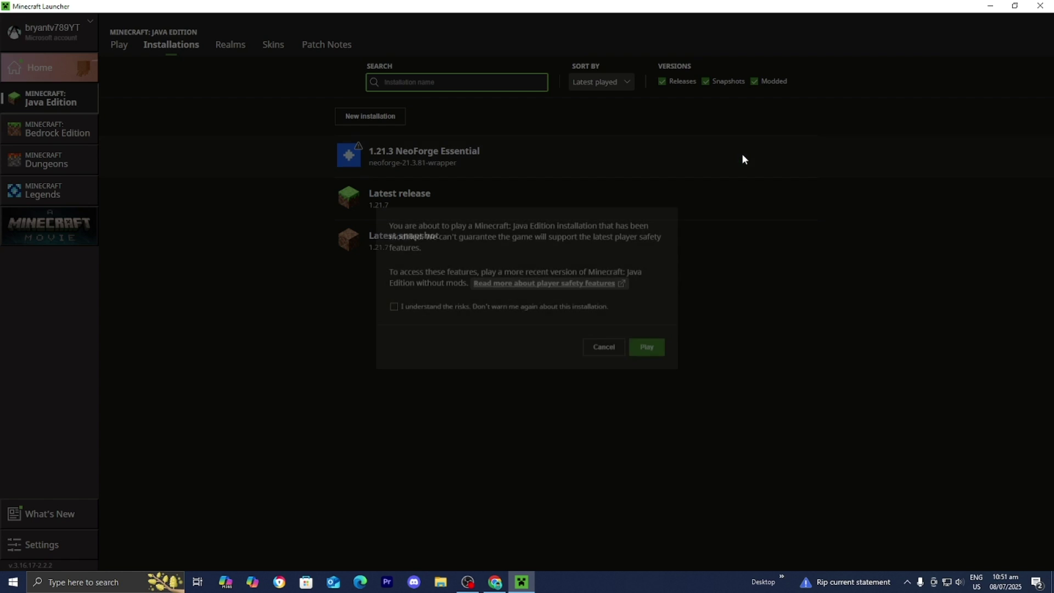
left_click(394, 310)
left_click(651, 353)
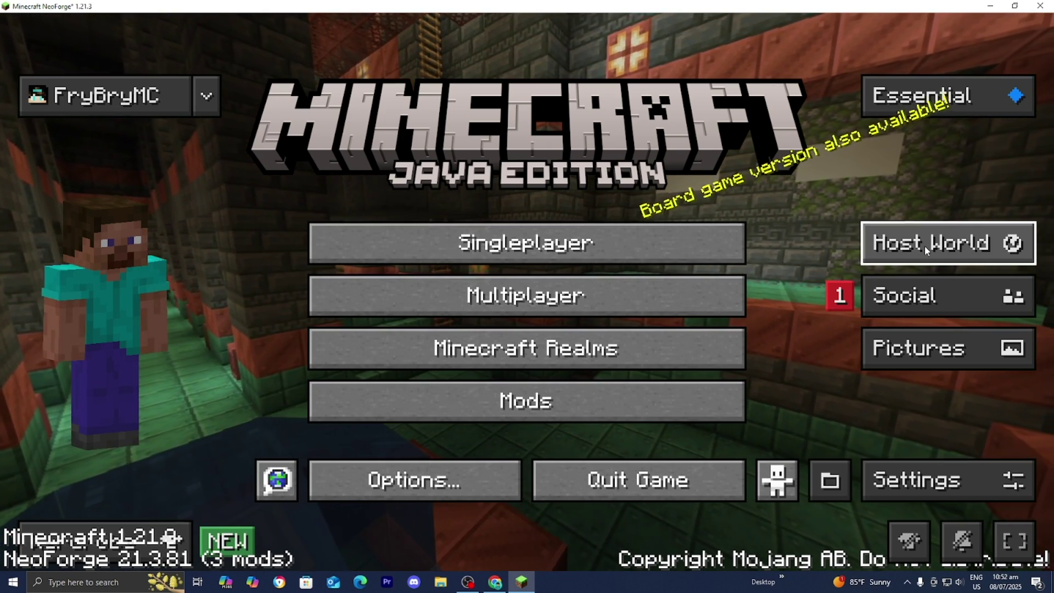
Step: Start hosting a world in Essential and create a new world with the game mode set to Creative
left_click(924, 245)
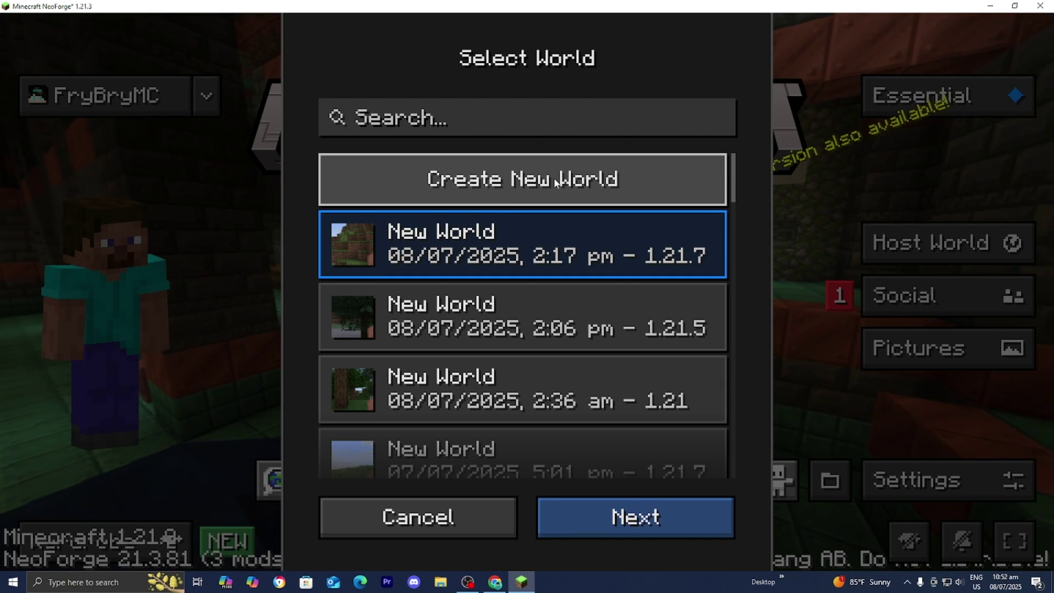
left_click(555, 181)
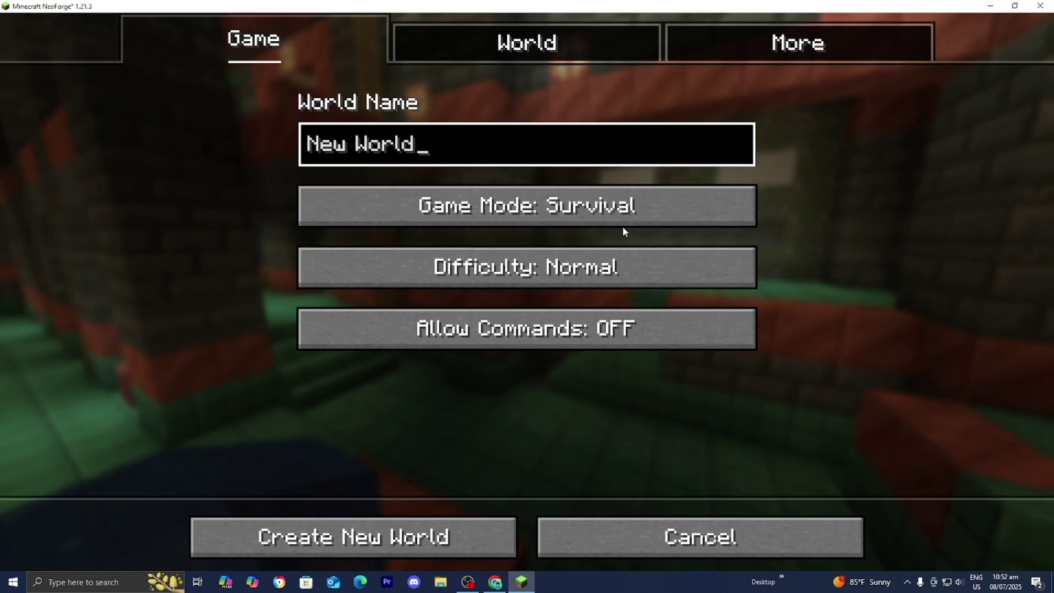
left_click(600, 198)
left_click(600, 198)
left_click(408, 534)
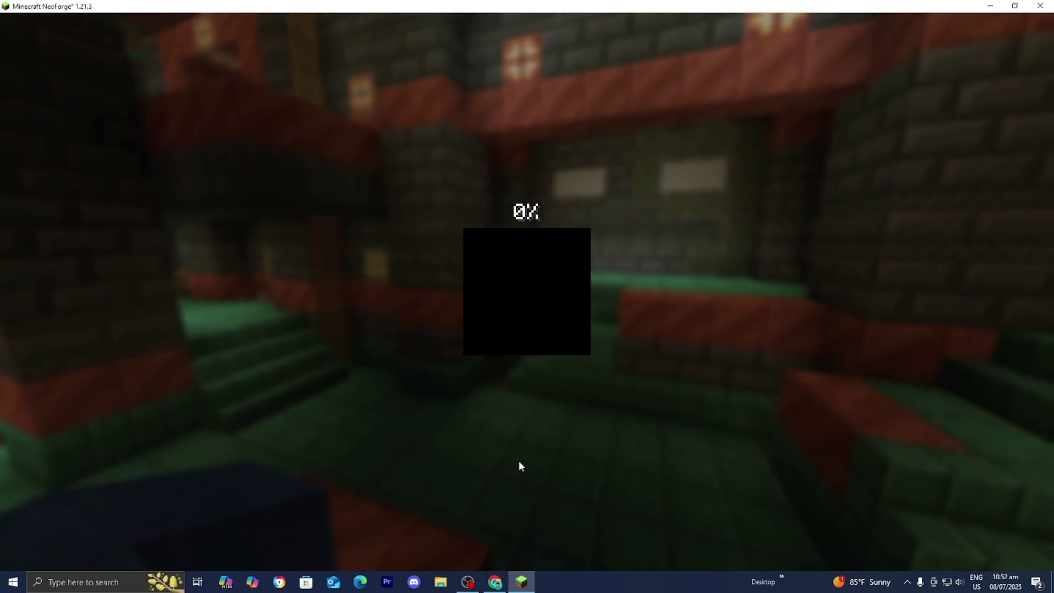
Step: Pause the game in the new world and open Essential's Social screen
key("s")
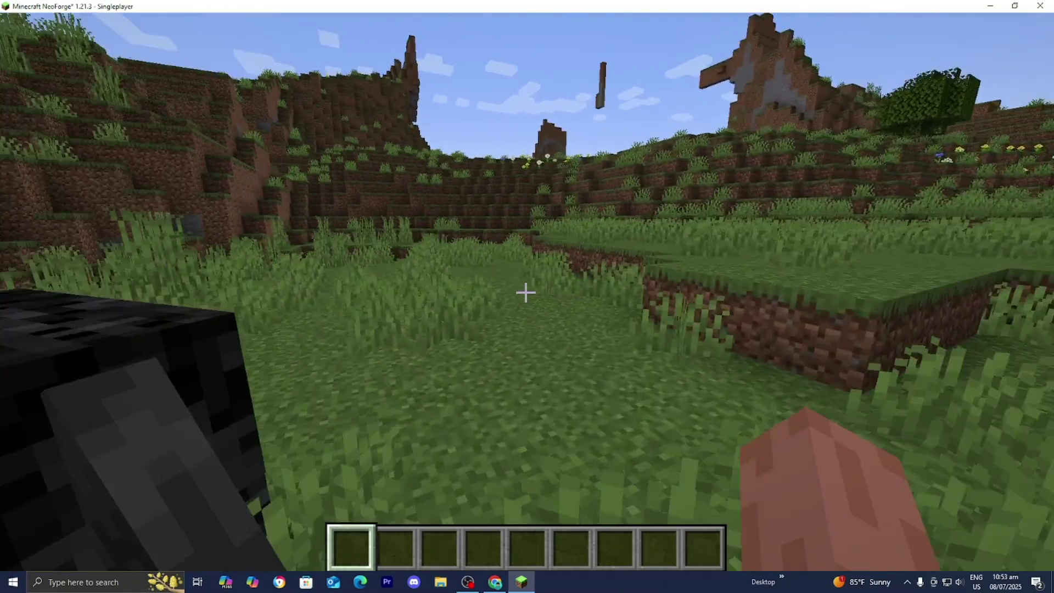
key("Escape")
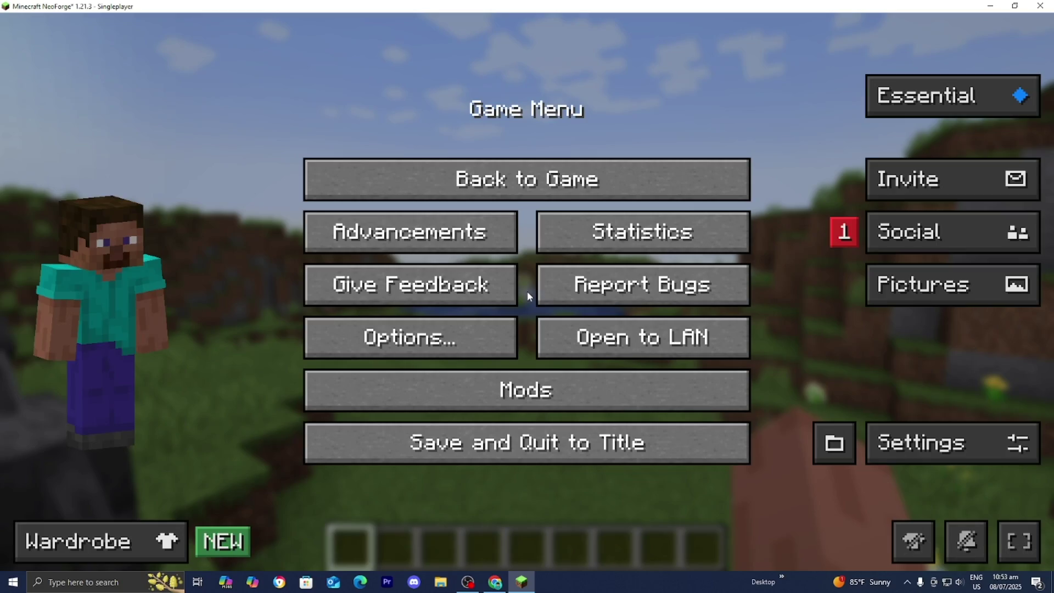
left_click(932, 233)
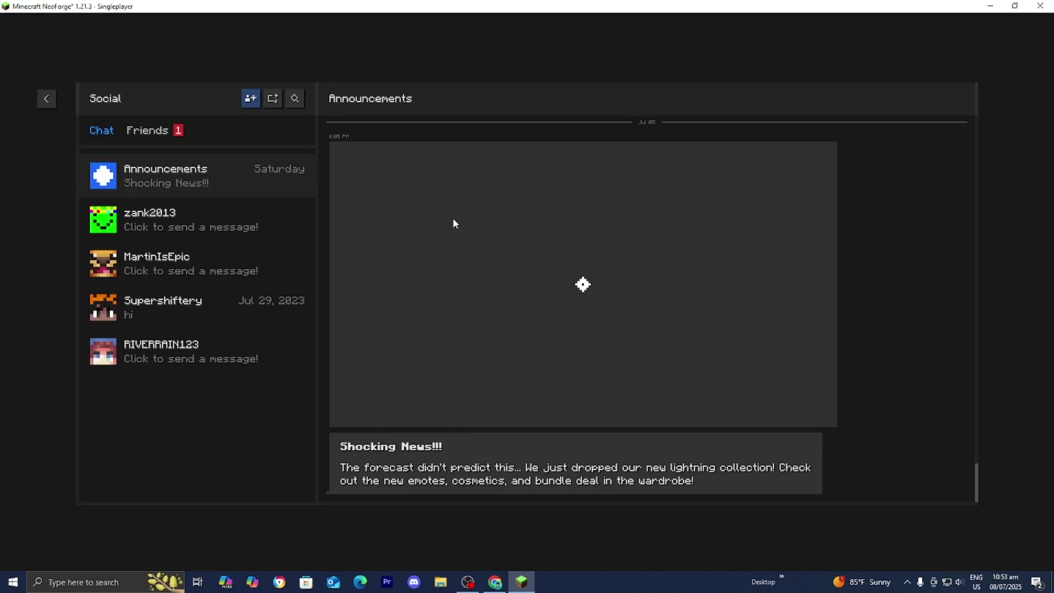
Step: View the Add Friend prompt on the Social screen, cancel it and return to the game menu
left_click(251, 101)
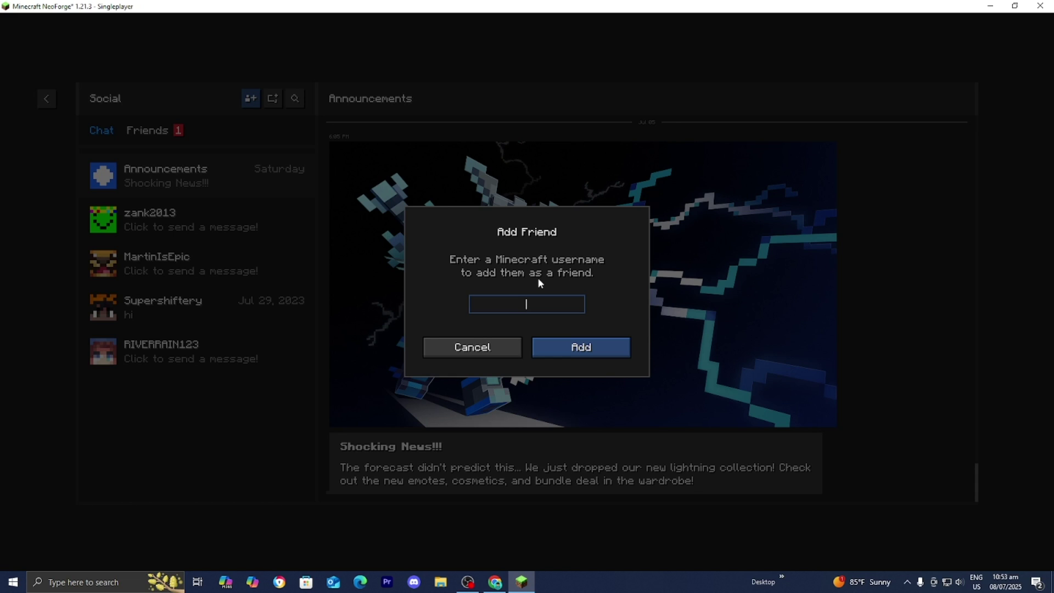
left_click(509, 354)
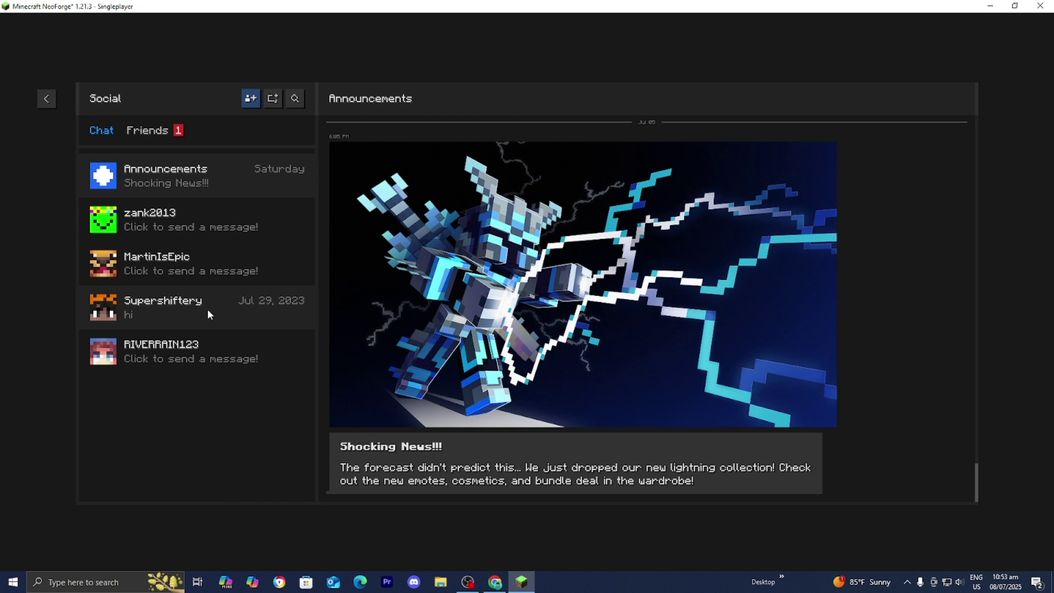
key("Escape")
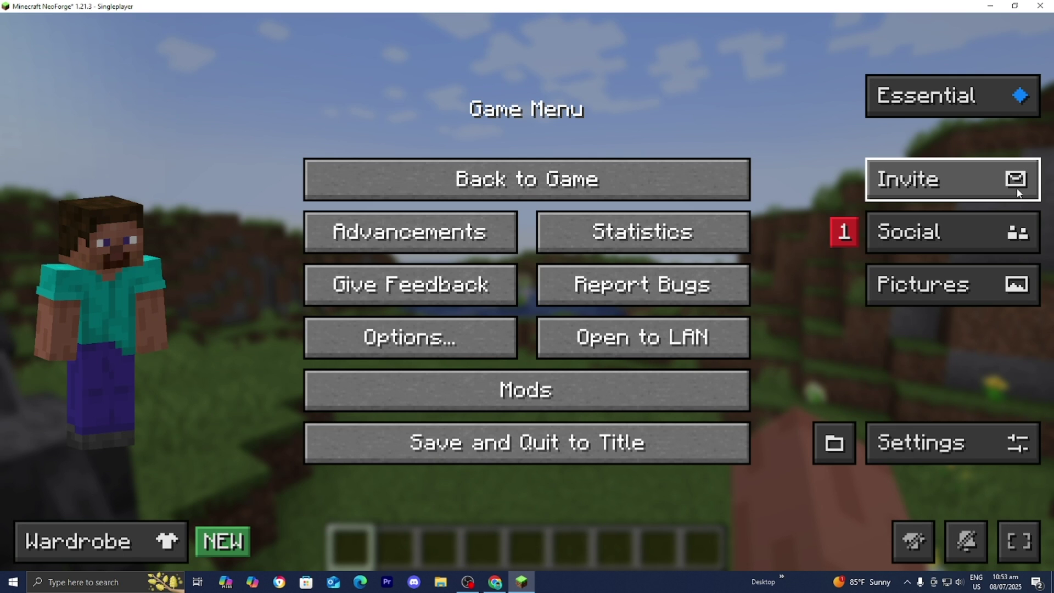
Step: Start inviting players to the current world, accept the internet hosting warning and continue to the friend selection
left_click(1016, 190)
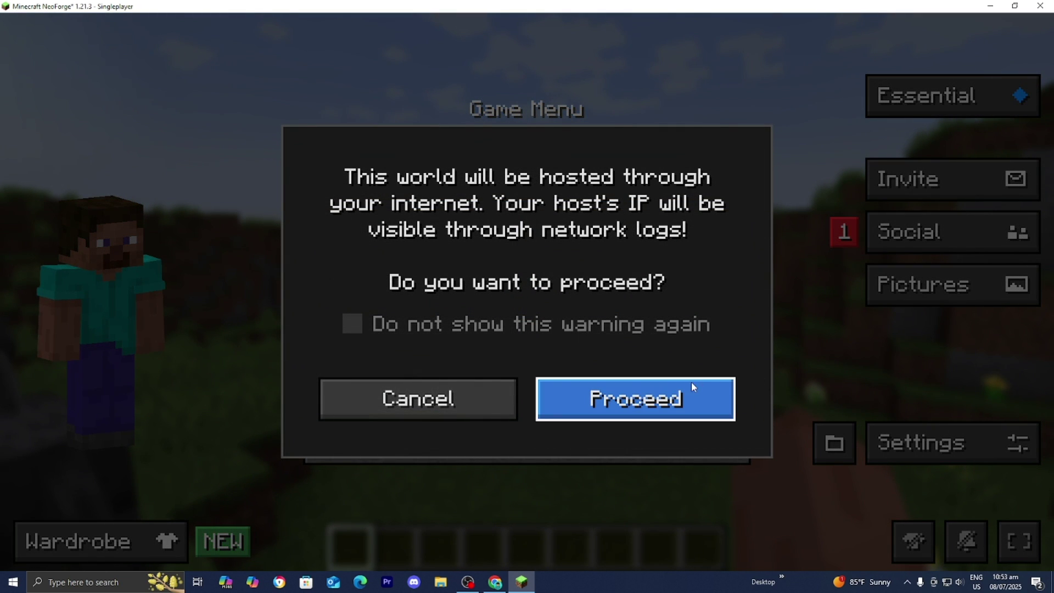
left_click(661, 395)
left_click(630, 526)
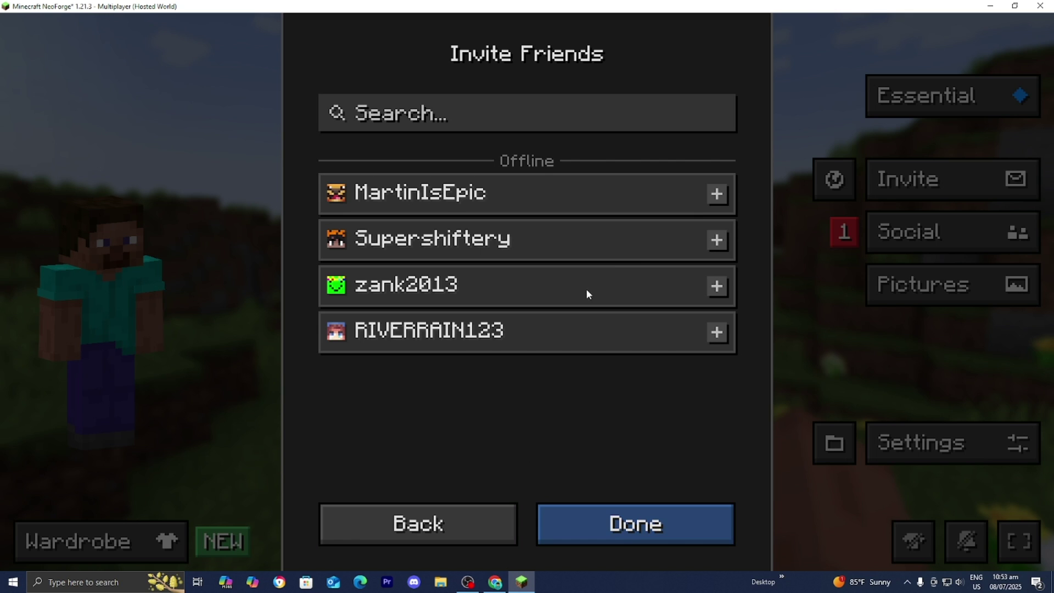
Step: Invite all four listed friends to the hosted world, finish the invitations and resume the game
left_click(713, 199)
left_click(715, 259)
left_click(715, 305)
left_click(716, 351)
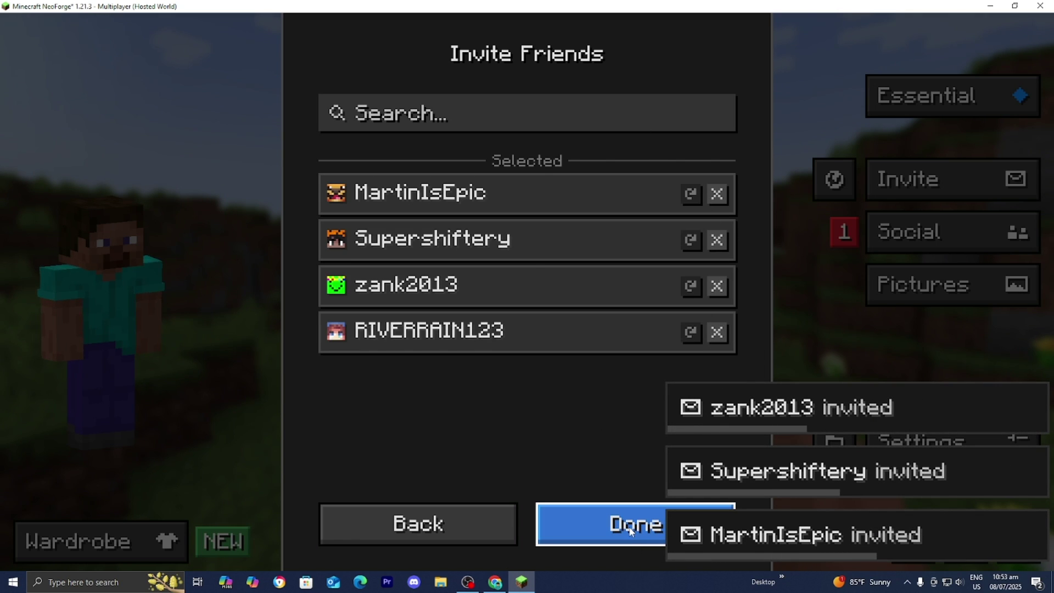
left_click(610, 524)
left_click(627, 195)
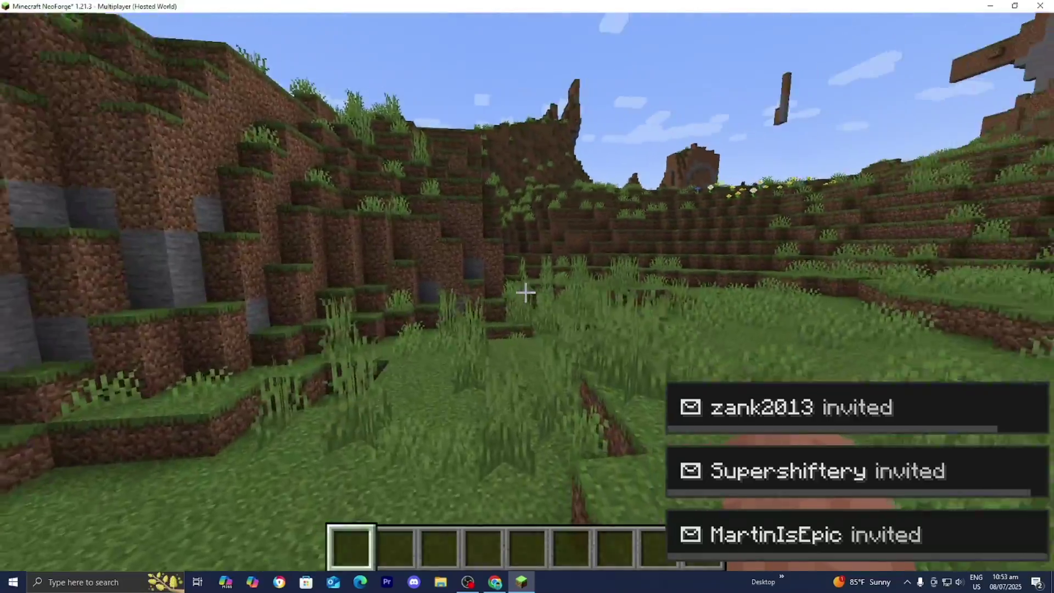